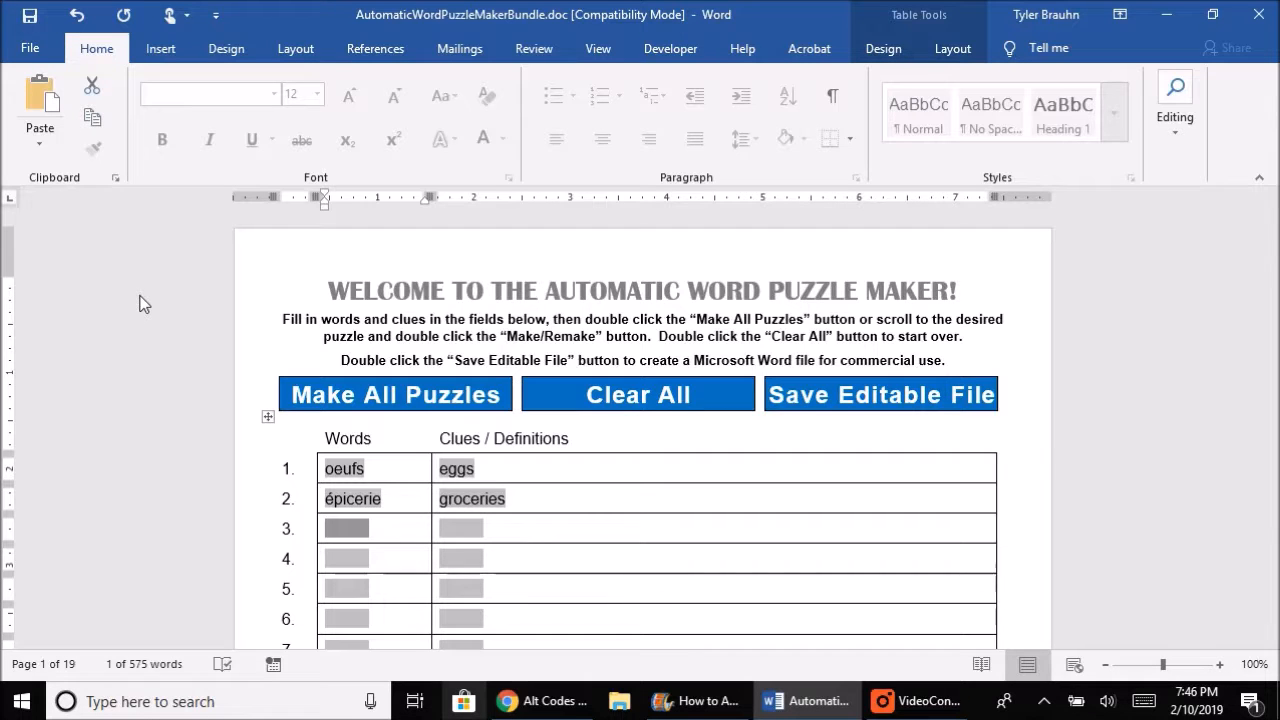
# - Enter "fête" as the third word in the puzzle word list
pyautogui.click(408, 548)
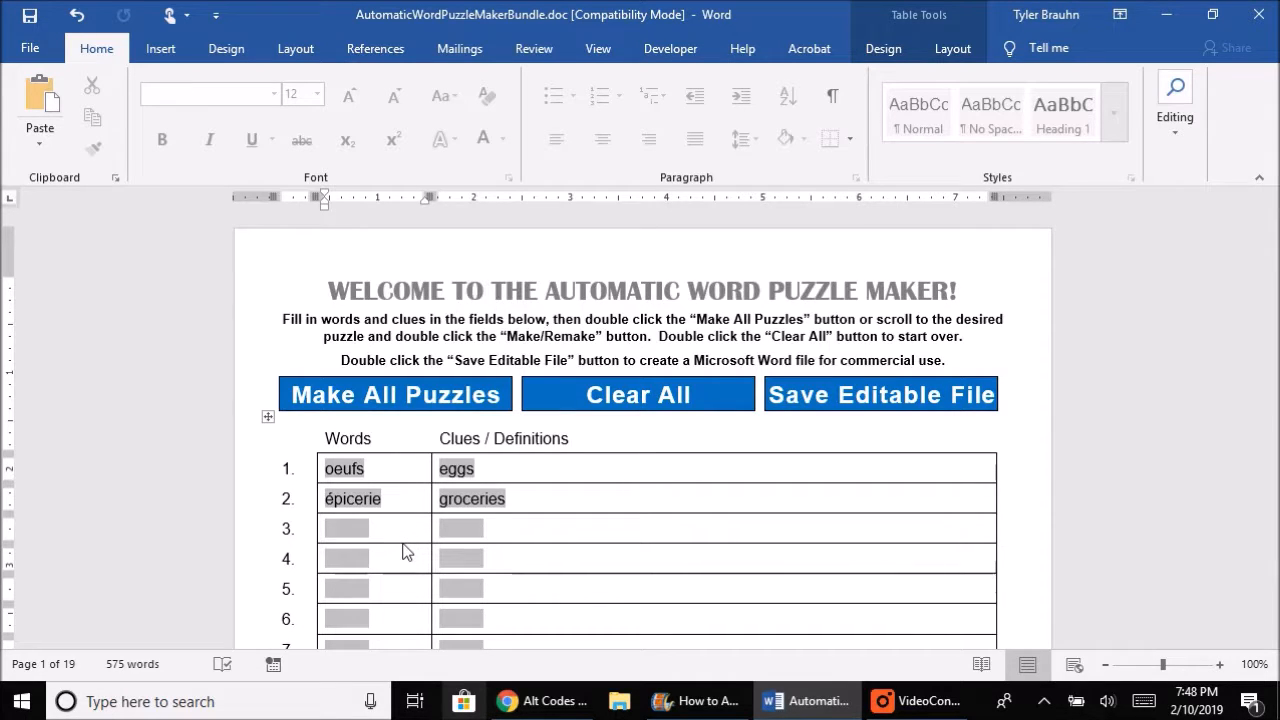
pyautogui.write('fê')
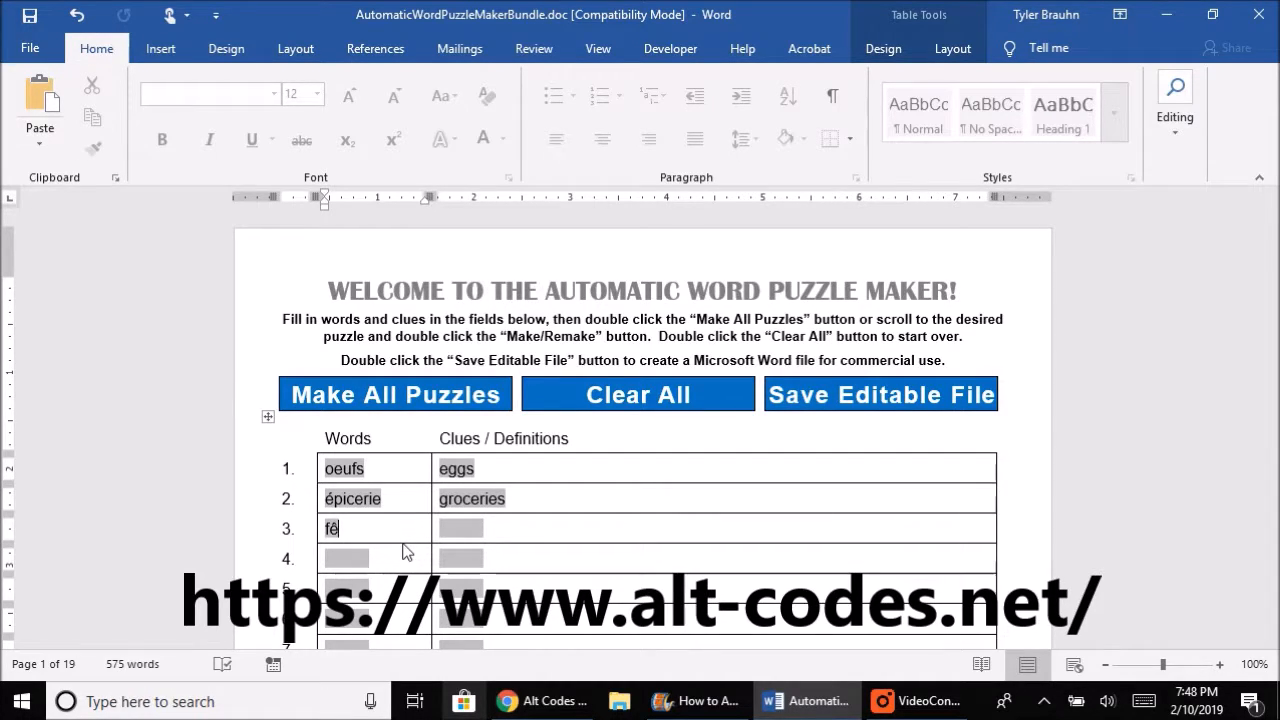
pyautogui.write('te')
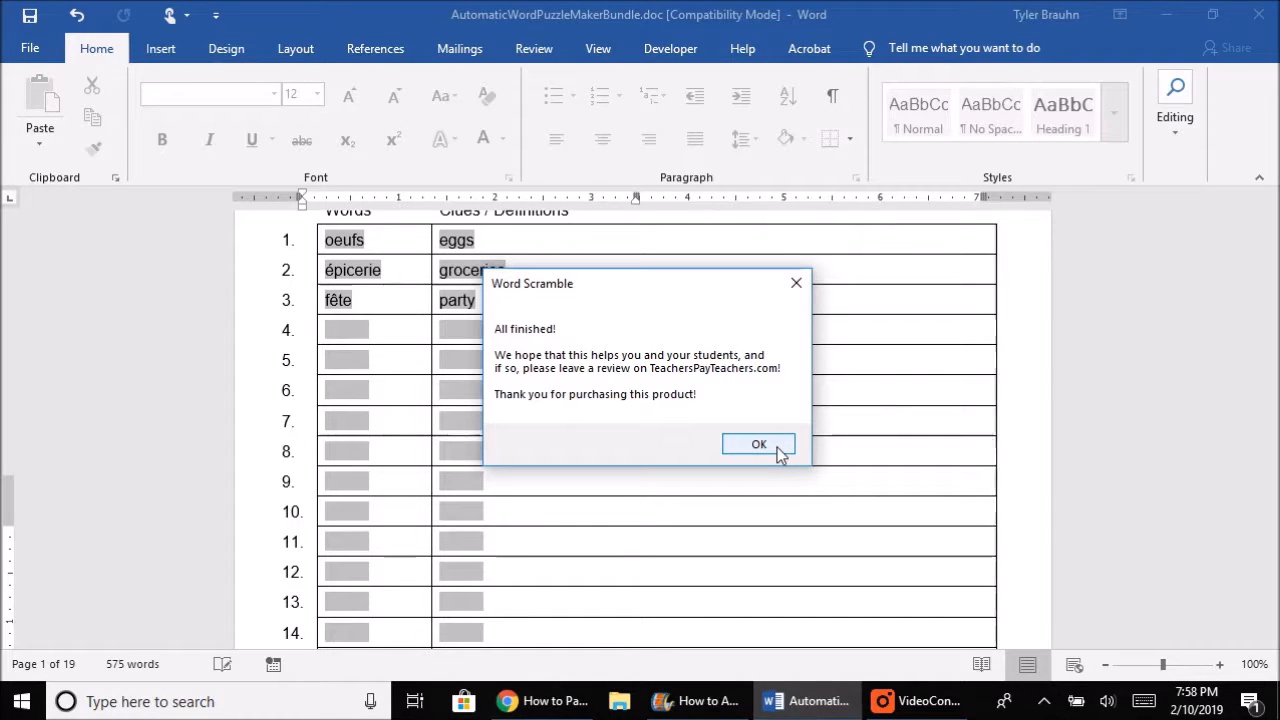
# - Dismiss the completion message and examine how the generated word scramble and Letter Shapes puzzles handle the accented letters
pyautogui.click(759, 444)
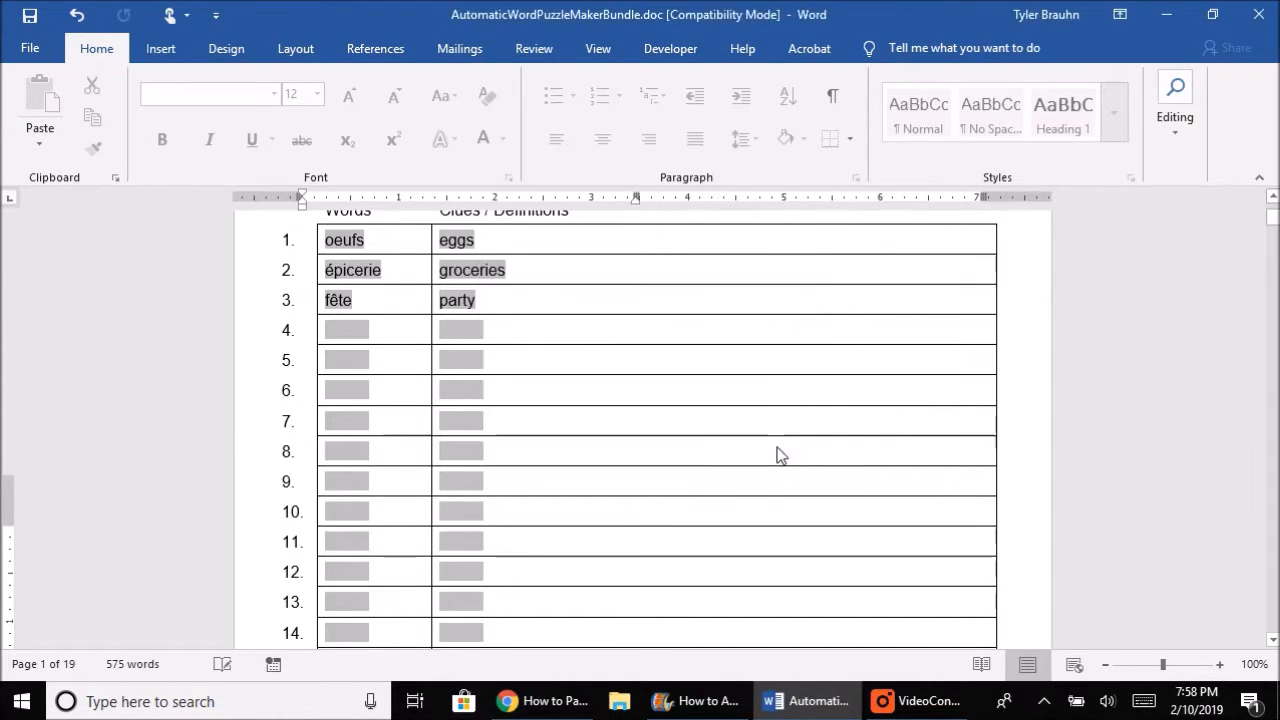
pyautogui.scroll(-2, 790, 466)
pyautogui.scroll(-10, 790, 466)
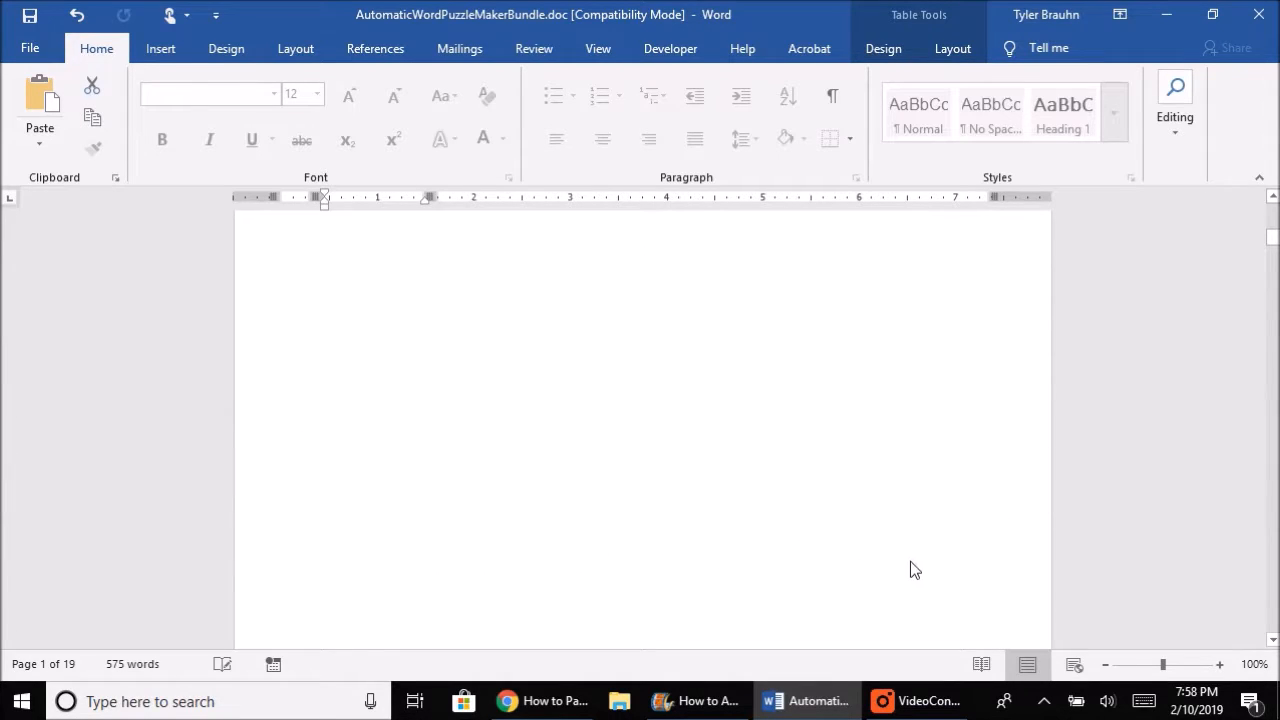
pyautogui.scroll(-8, 900, 575)
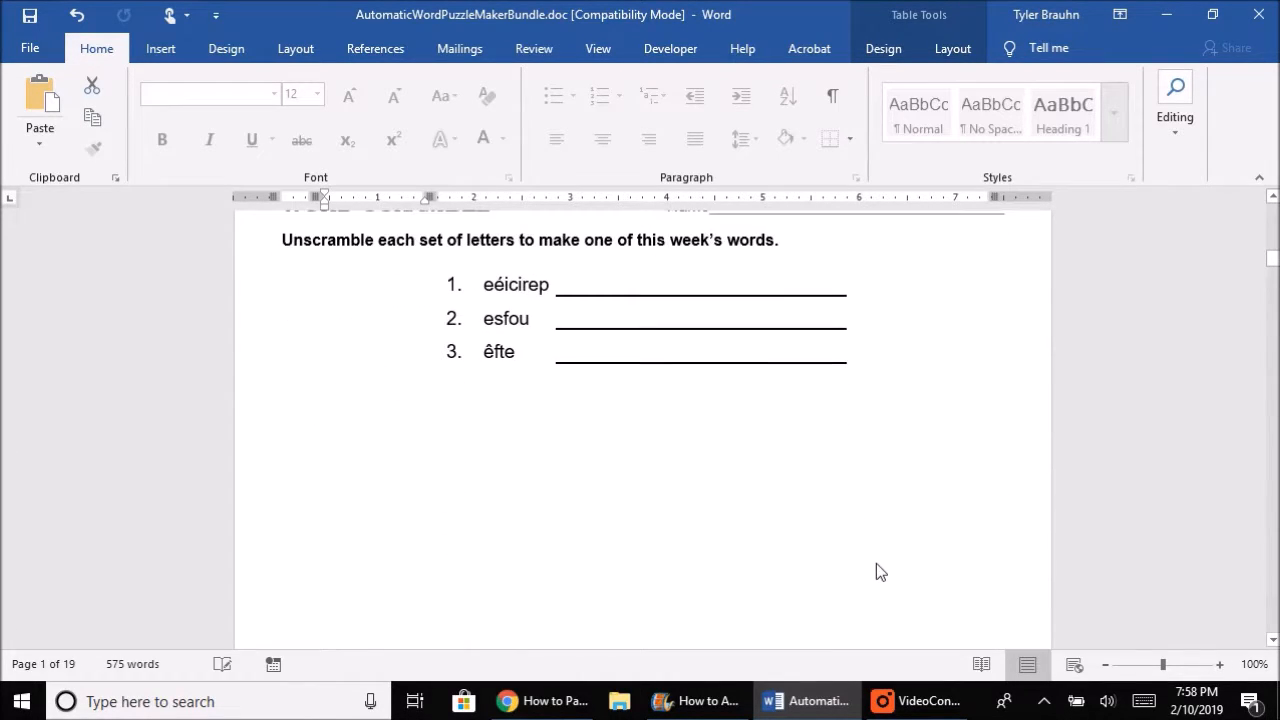
pyautogui.scroll(-3, 675, 399)
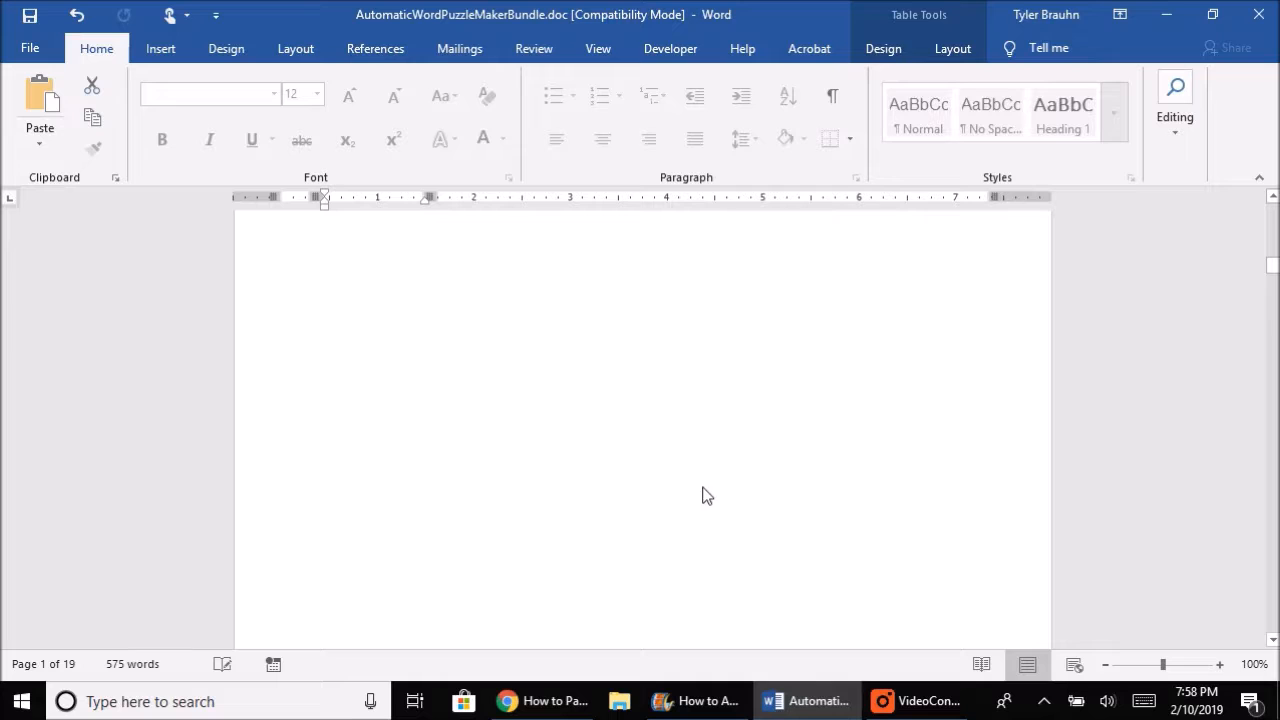
pyautogui.scroll(3, 927, 555)
pyautogui.scroll(-3, 928, 566)
pyautogui.scroll(-3, 850, 550)
pyautogui.scroll(-7, 830, 544)
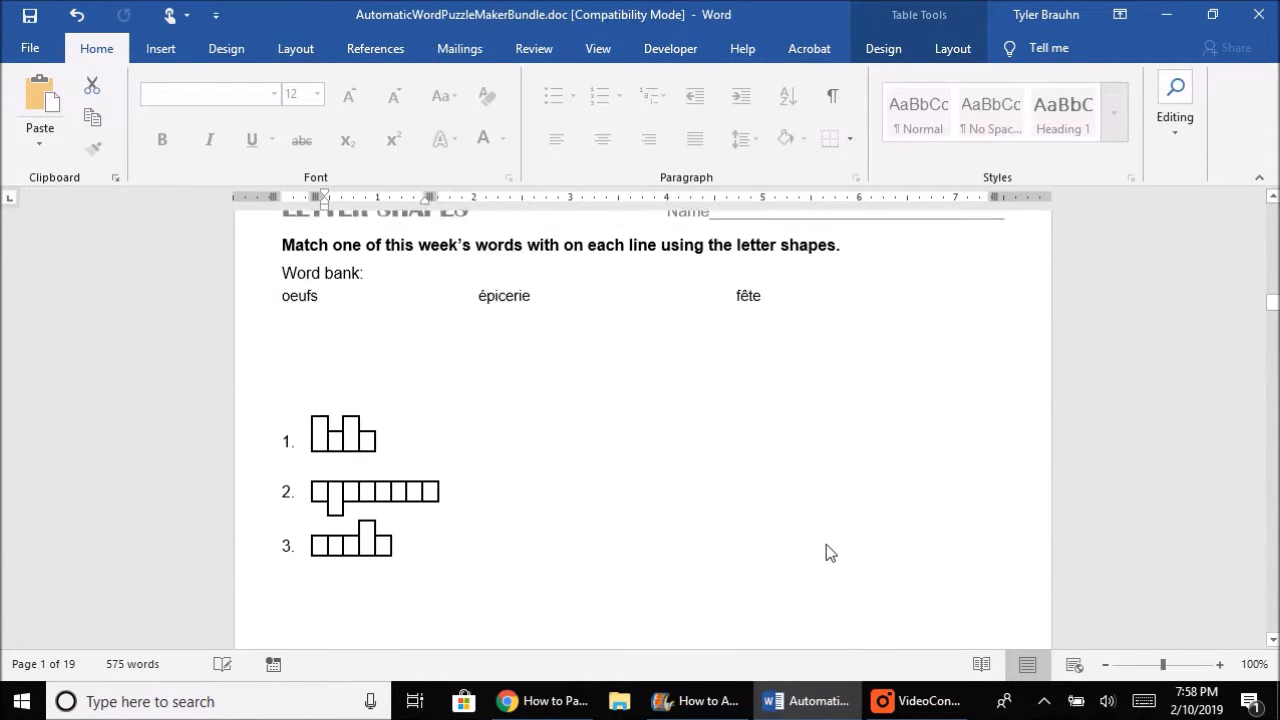
pyautogui.scroll(1, 823, 549)
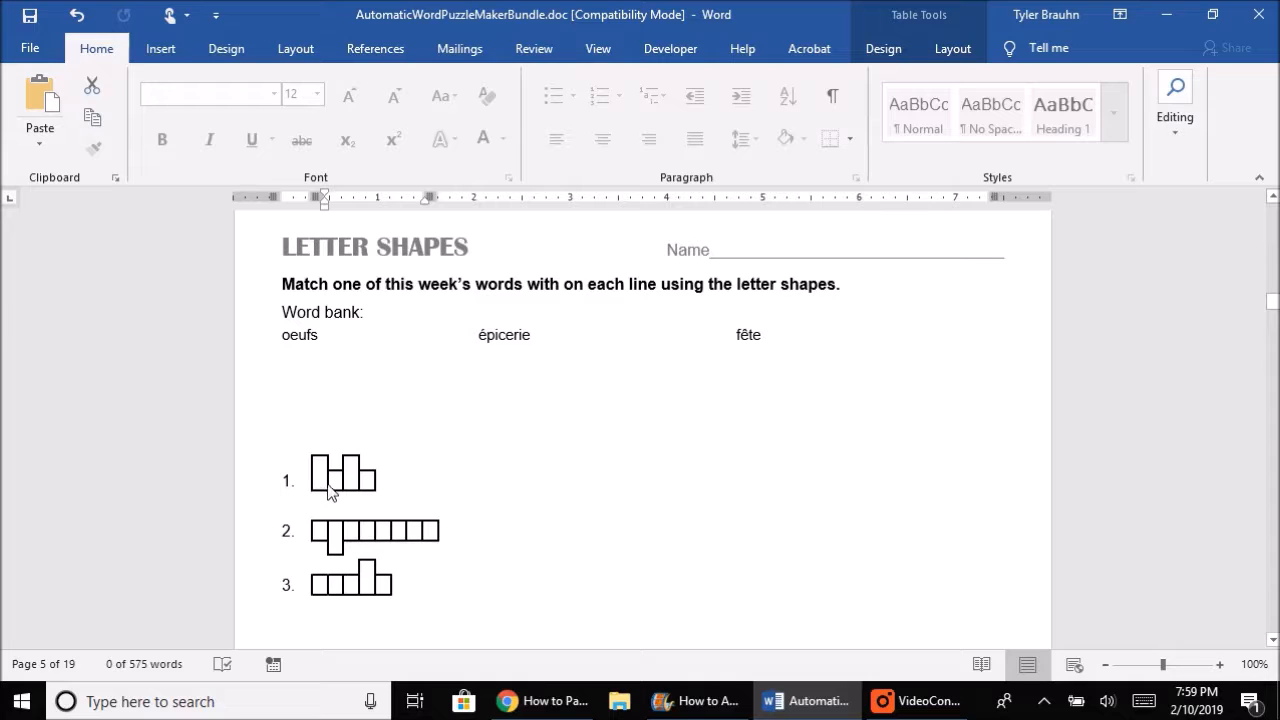
# - Go to the Crack the Code page and stop the document's editing protection through Restrict Editing
pyautogui.moveTo(1272, 302); pyautogui.dragTo(1274, 479)
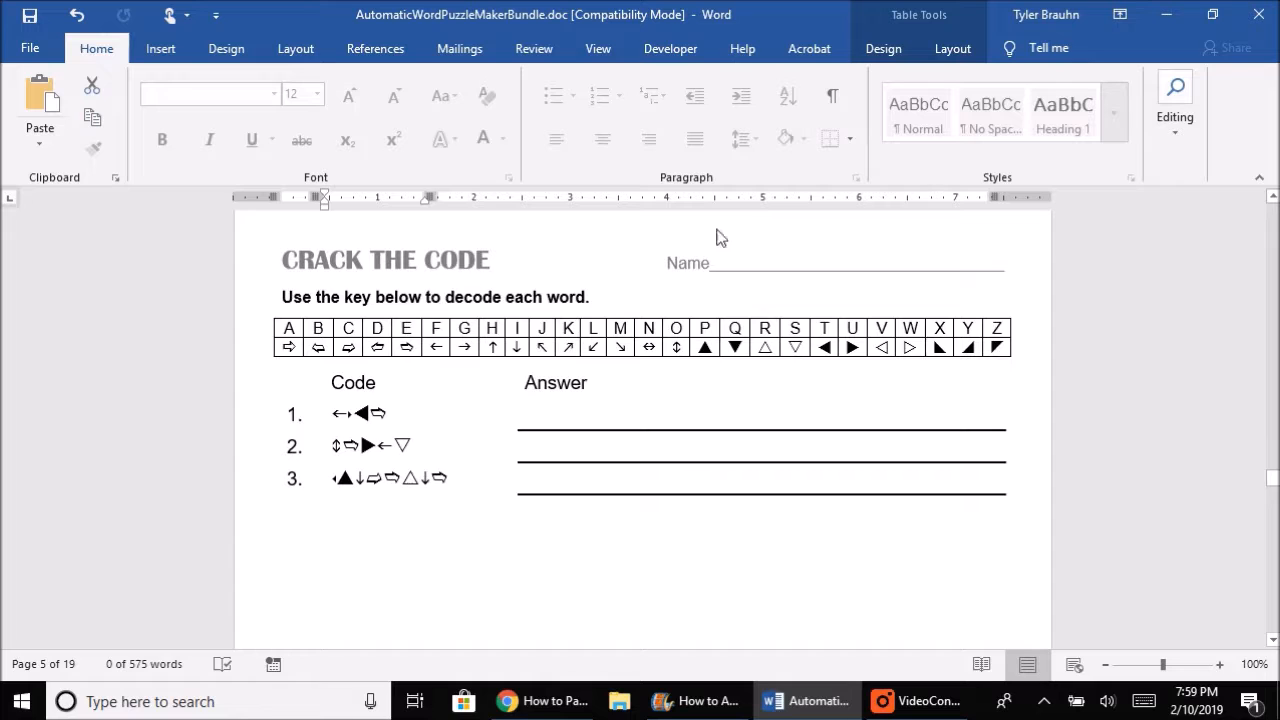
pyautogui.click(559, 55)
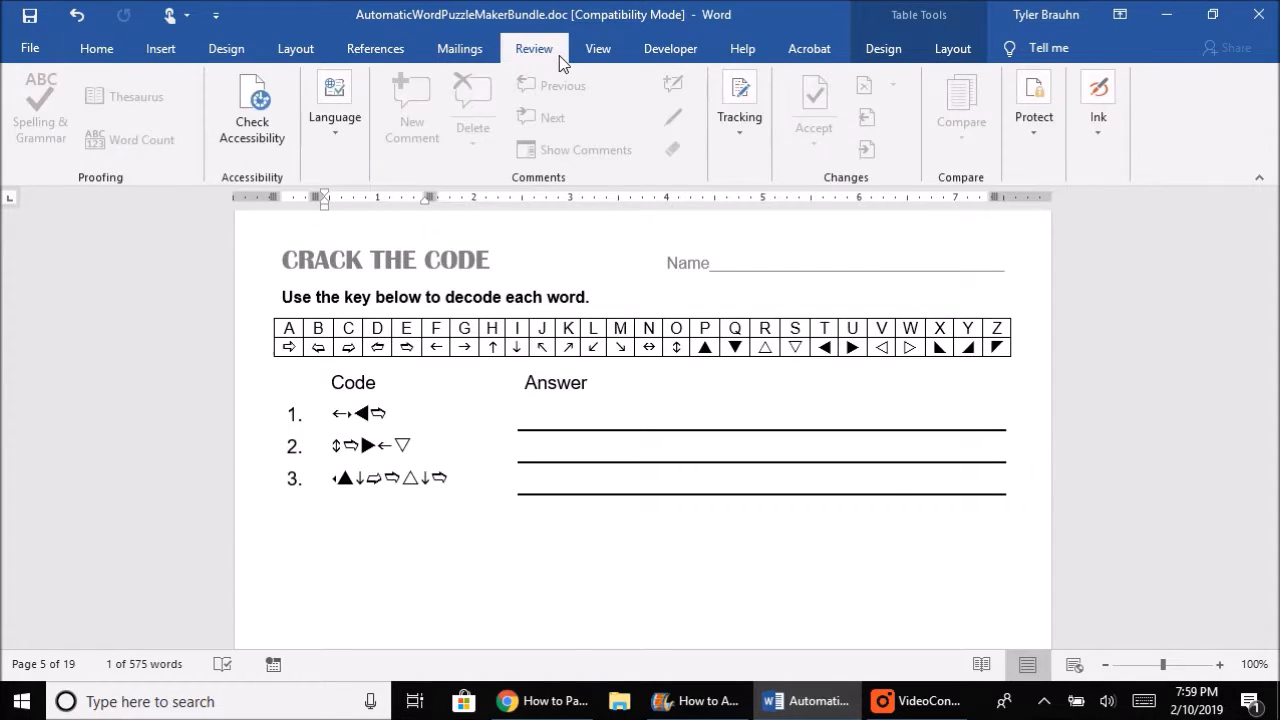
pyautogui.click(1030, 110)
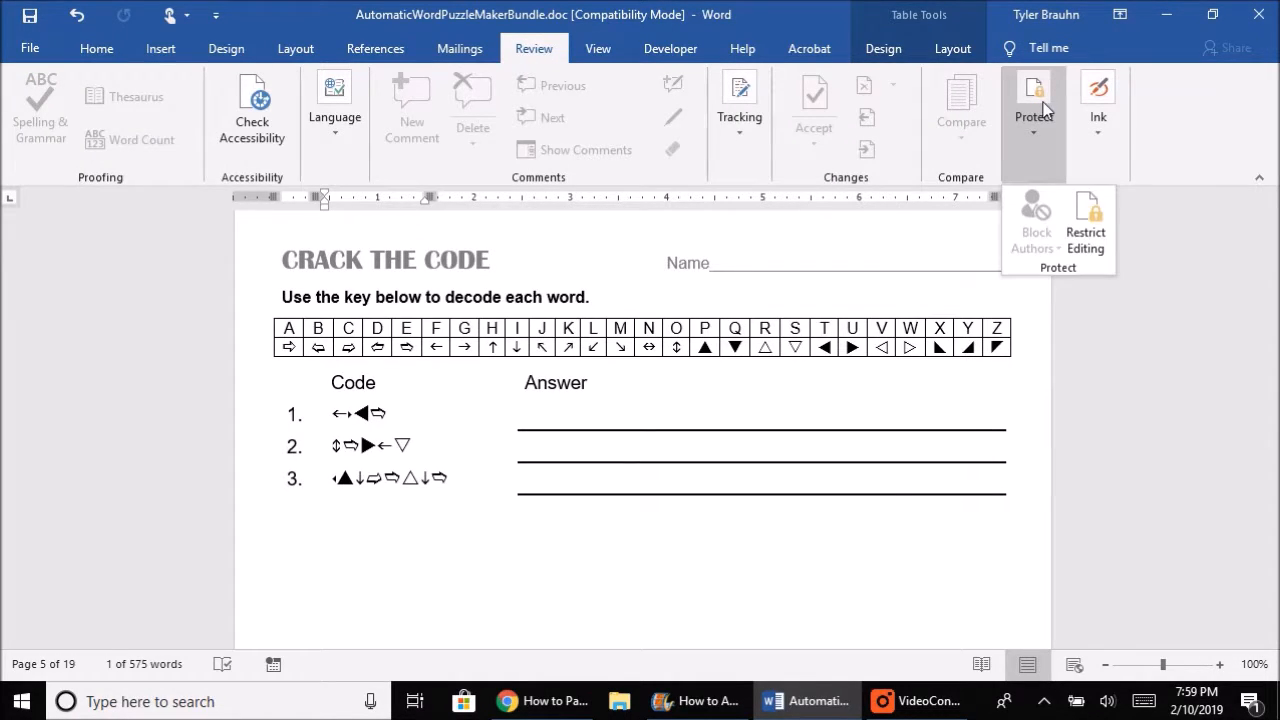
pyautogui.click(1087, 214)
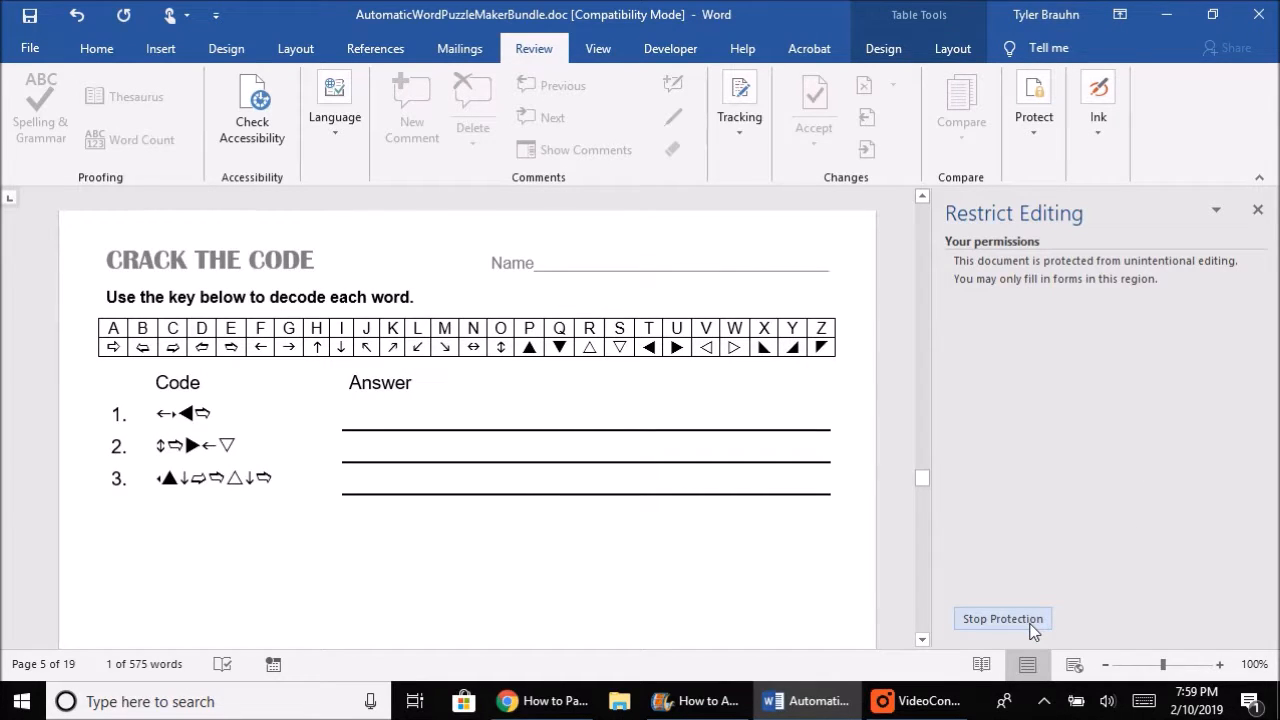
pyautogui.click(1002, 619)
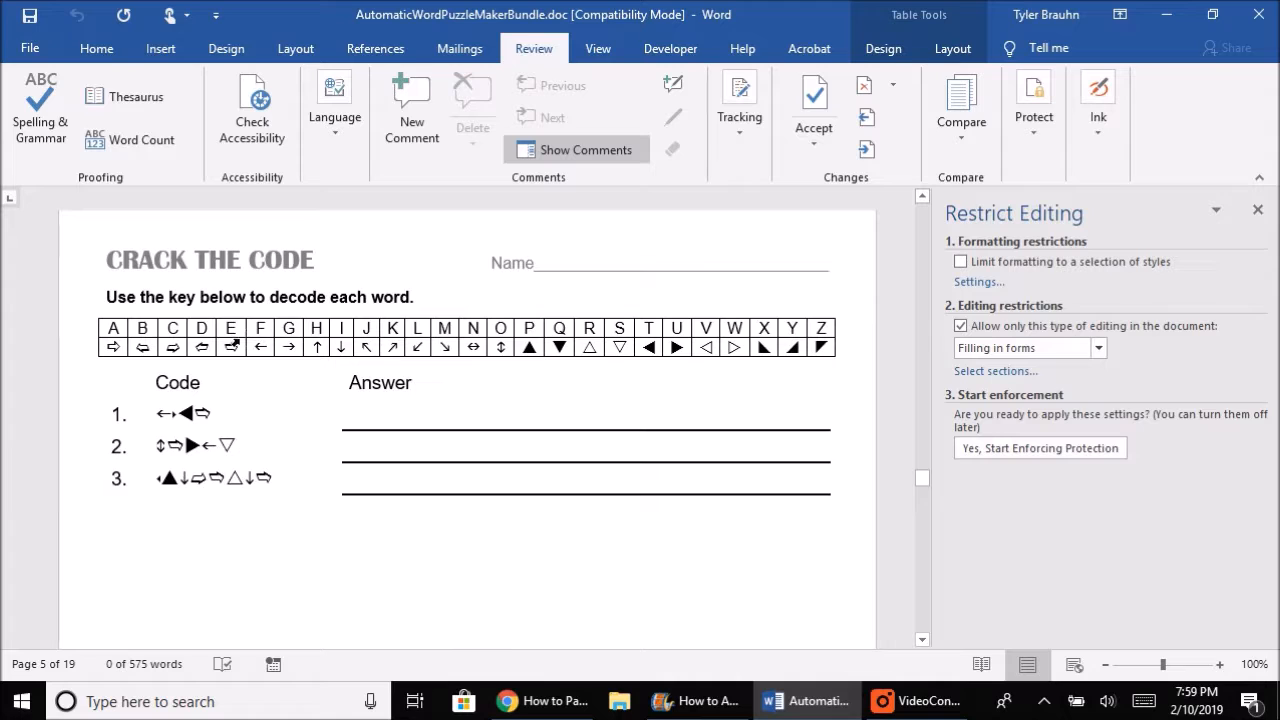
# - Copy the E column of the Crack the Code key and insert it twice as new columns next to the original
pyautogui.click(231, 323)
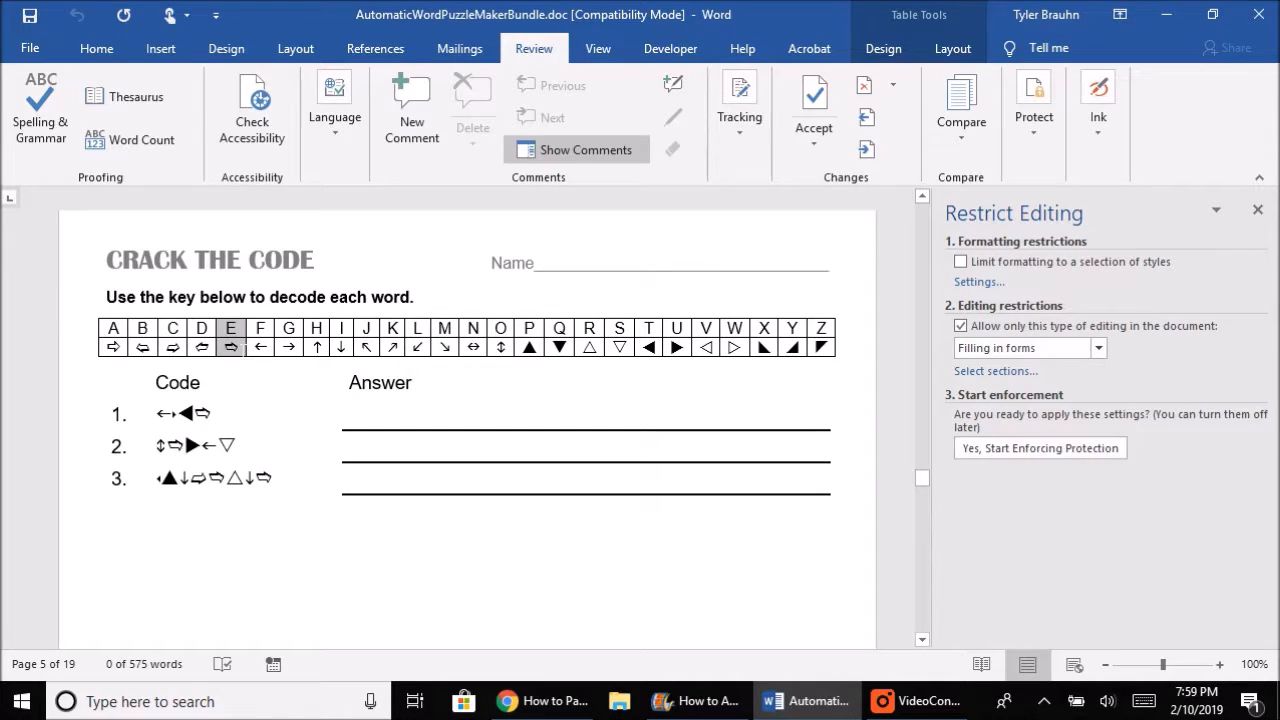
pyautogui.rightClick(237, 333)
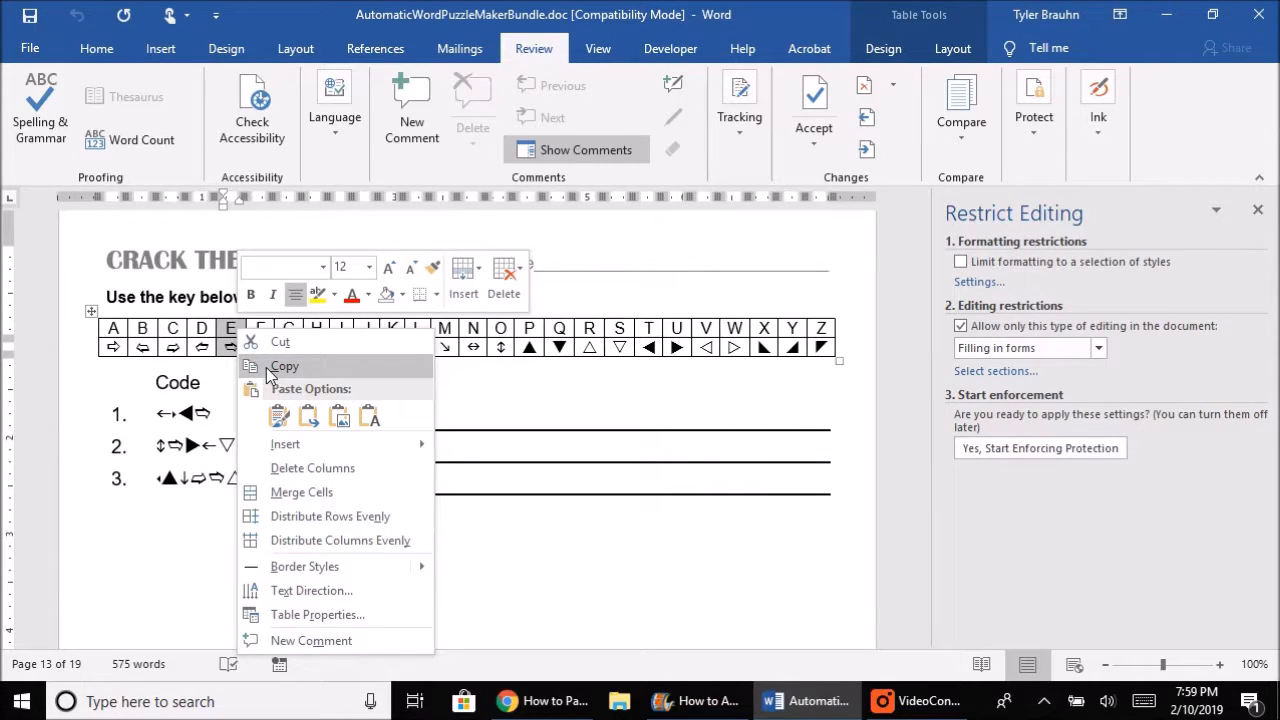
pyautogui.click(270, 368)
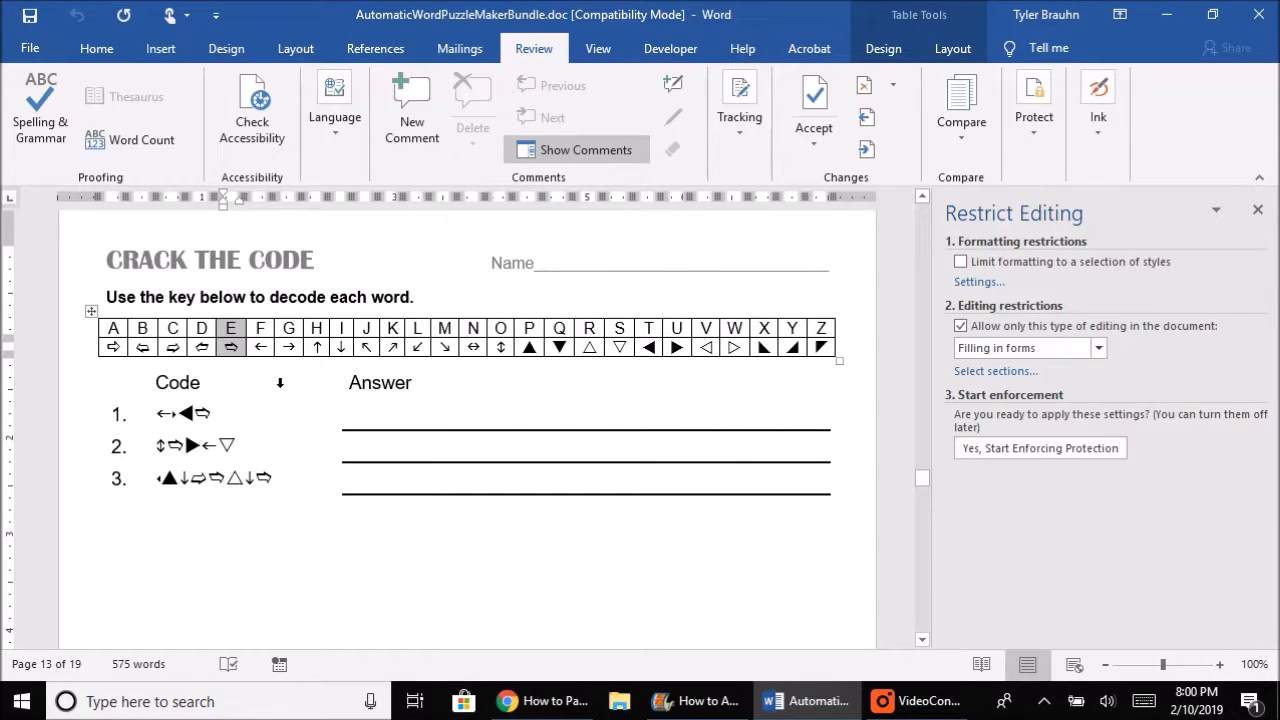
pyautogui.rightClick(235, 335)
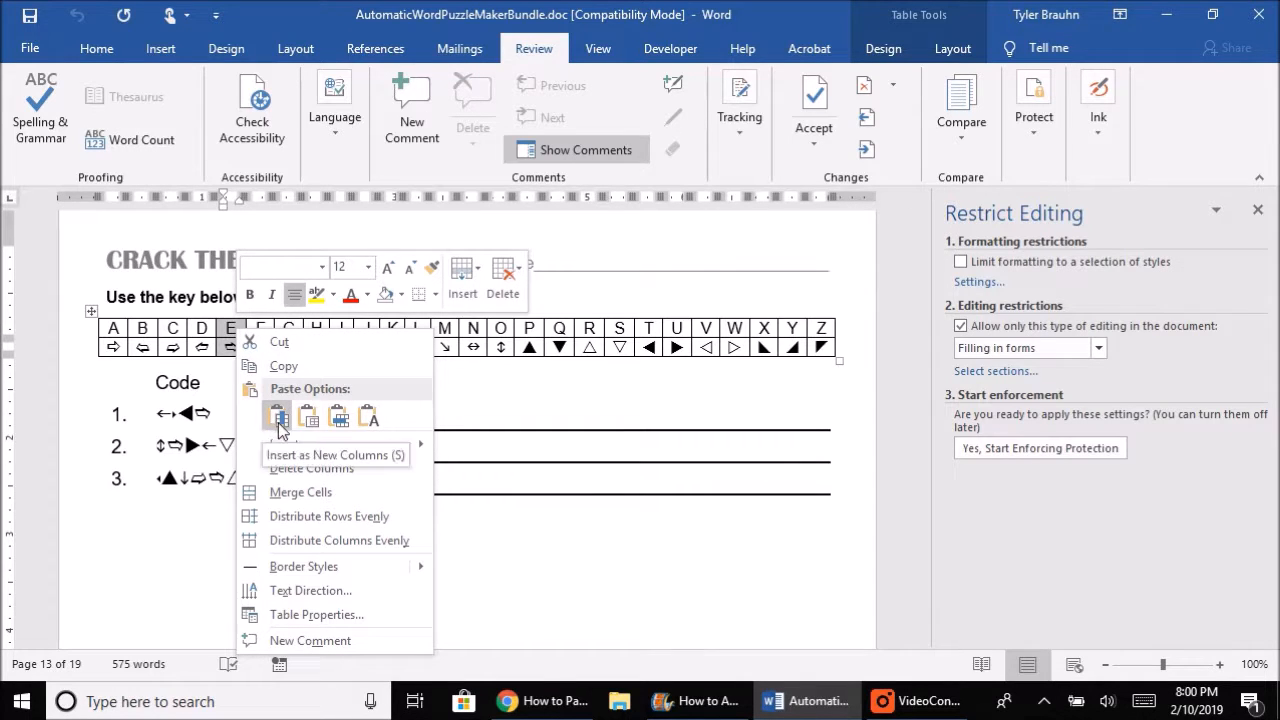
pyautogui.click(280, 418)
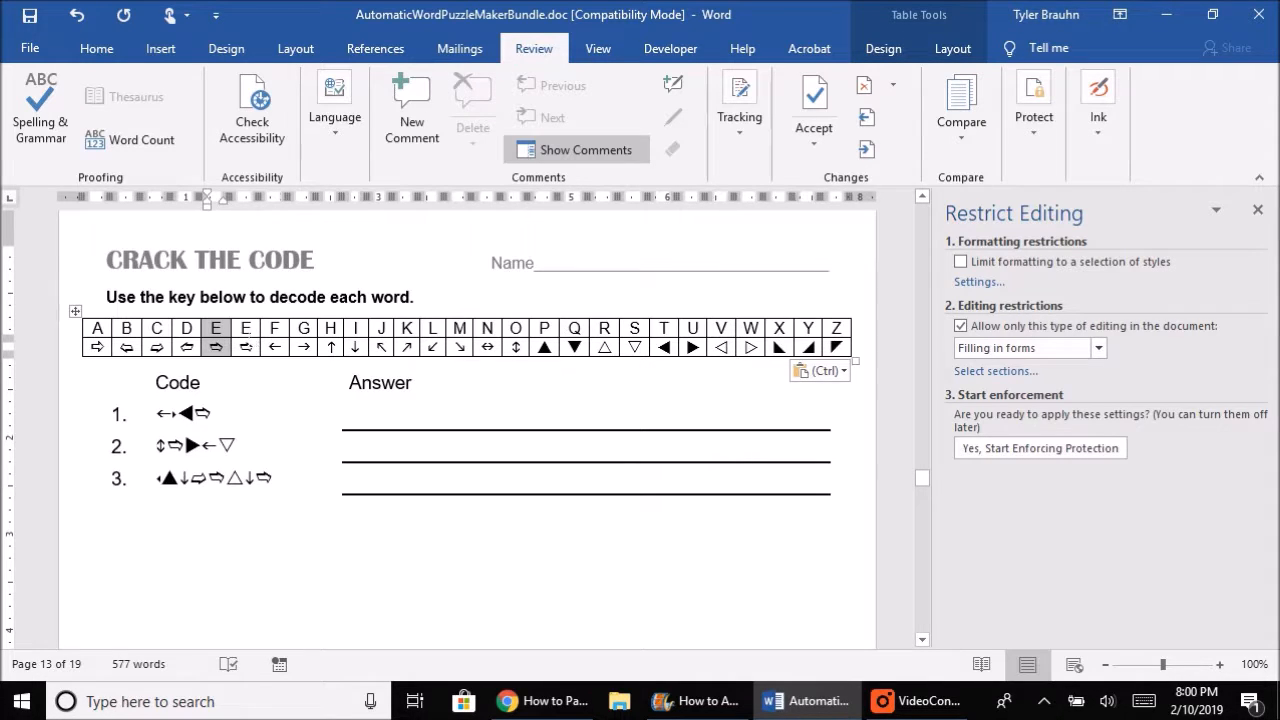
pyautogui.click(245, 322)
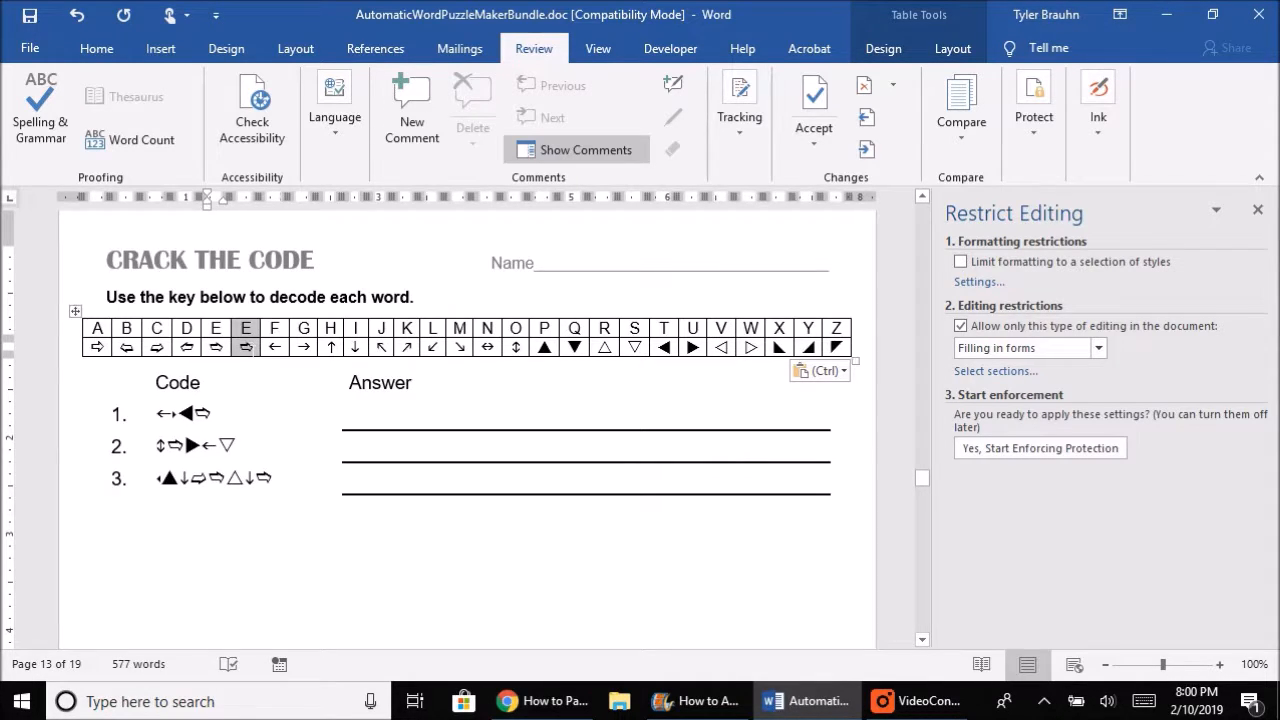
pyautogui.rightClick(247, 333)
pyautogui.click(289, 418)
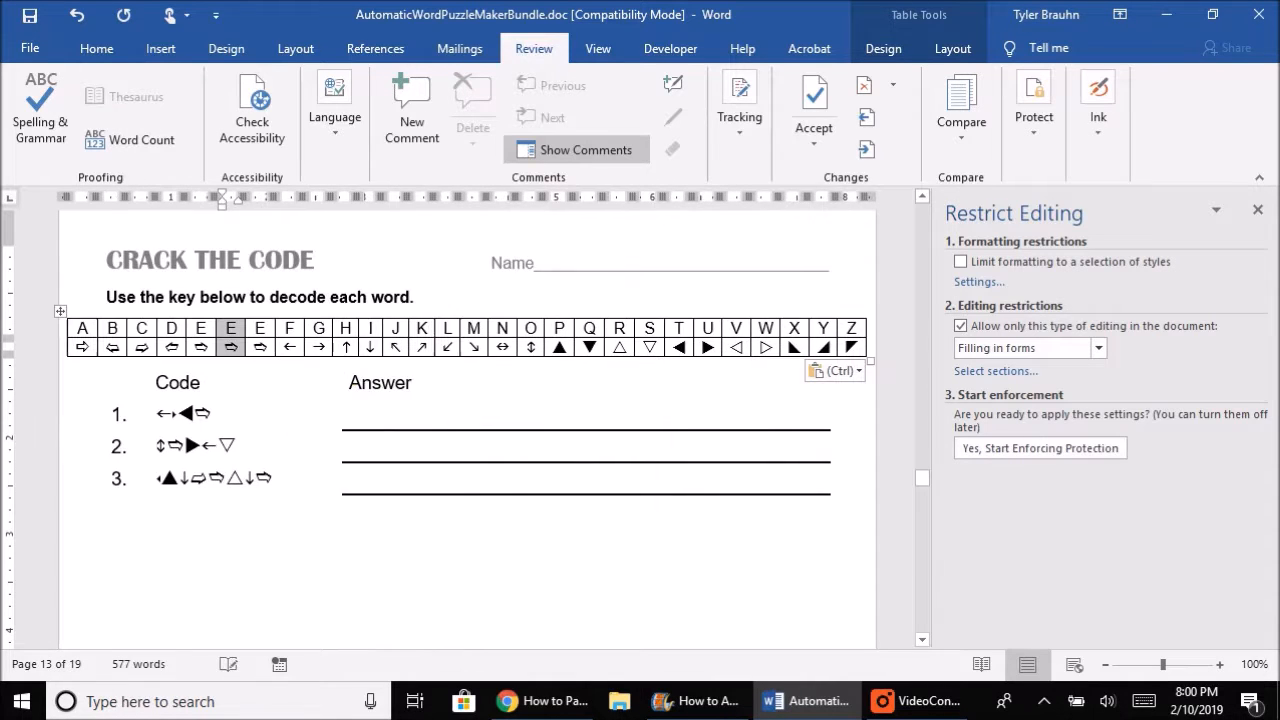
pyautogui.click(247, 349)
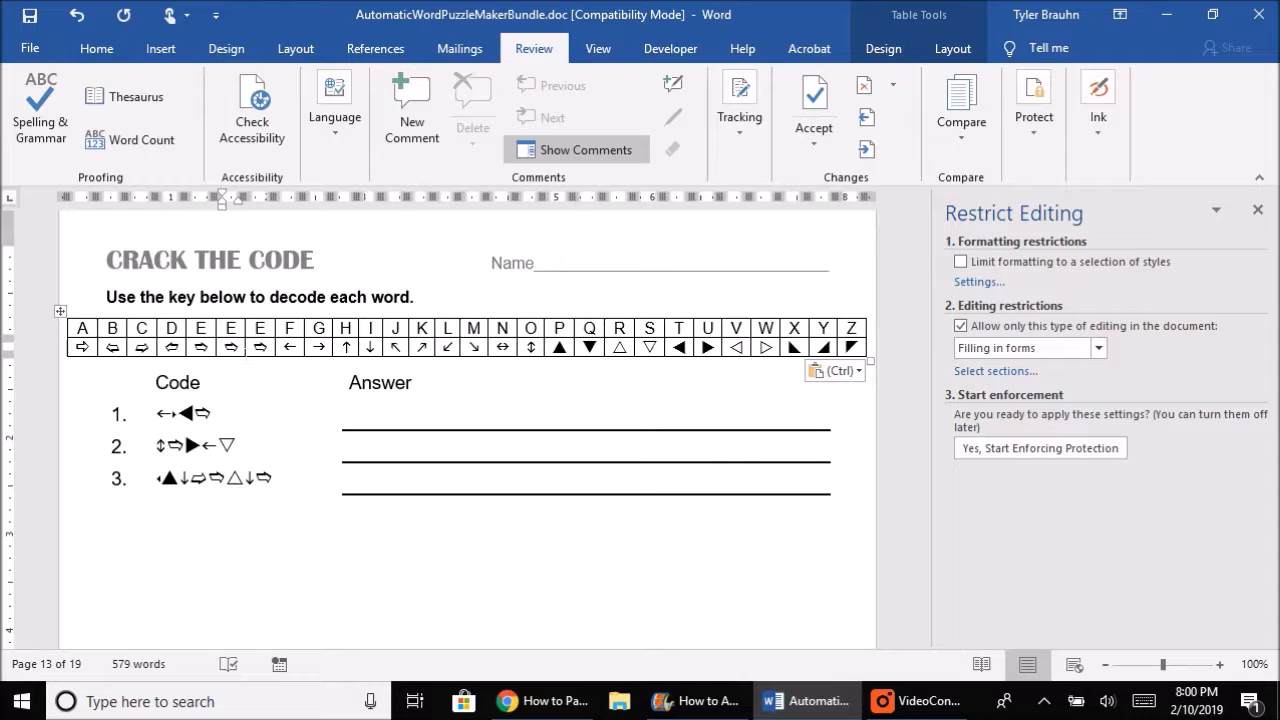
# - Replace the letters heading the two duplicate E columns of the key with é and ê
pyautogui.doubleClick(231, 348)
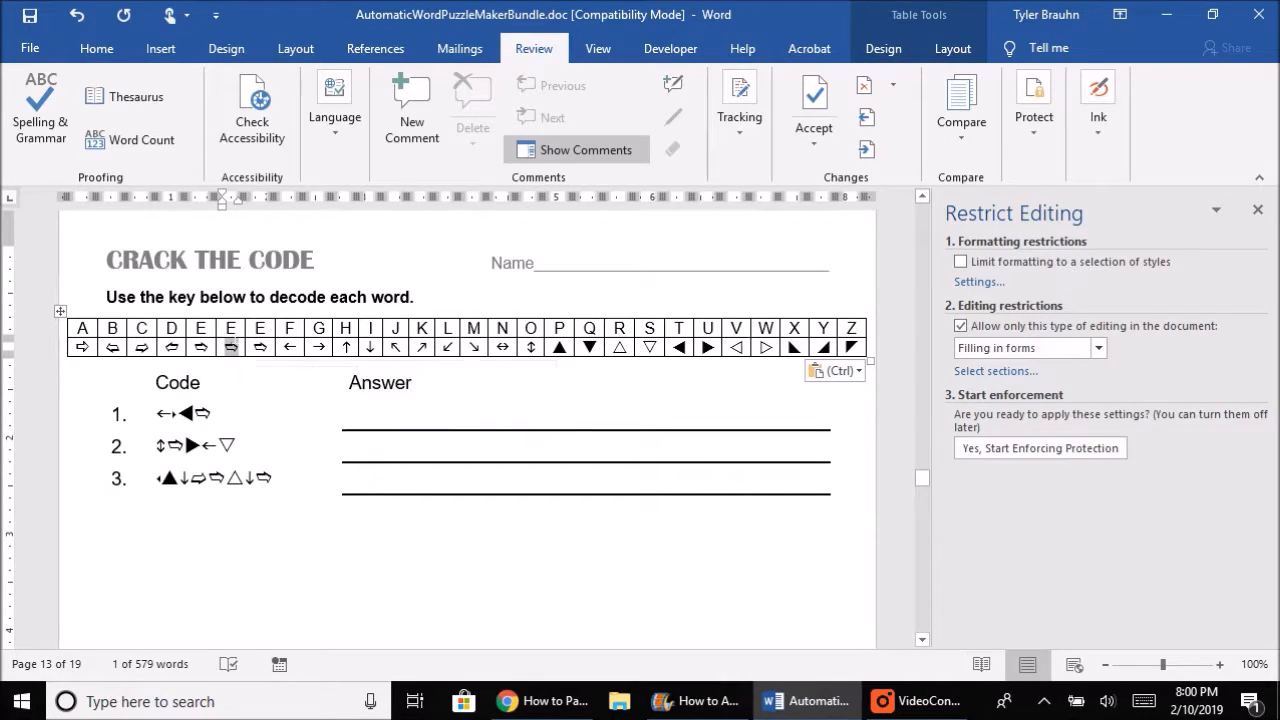
pyautogui.doubleClick(231, 328)
pyautogui.write('é')
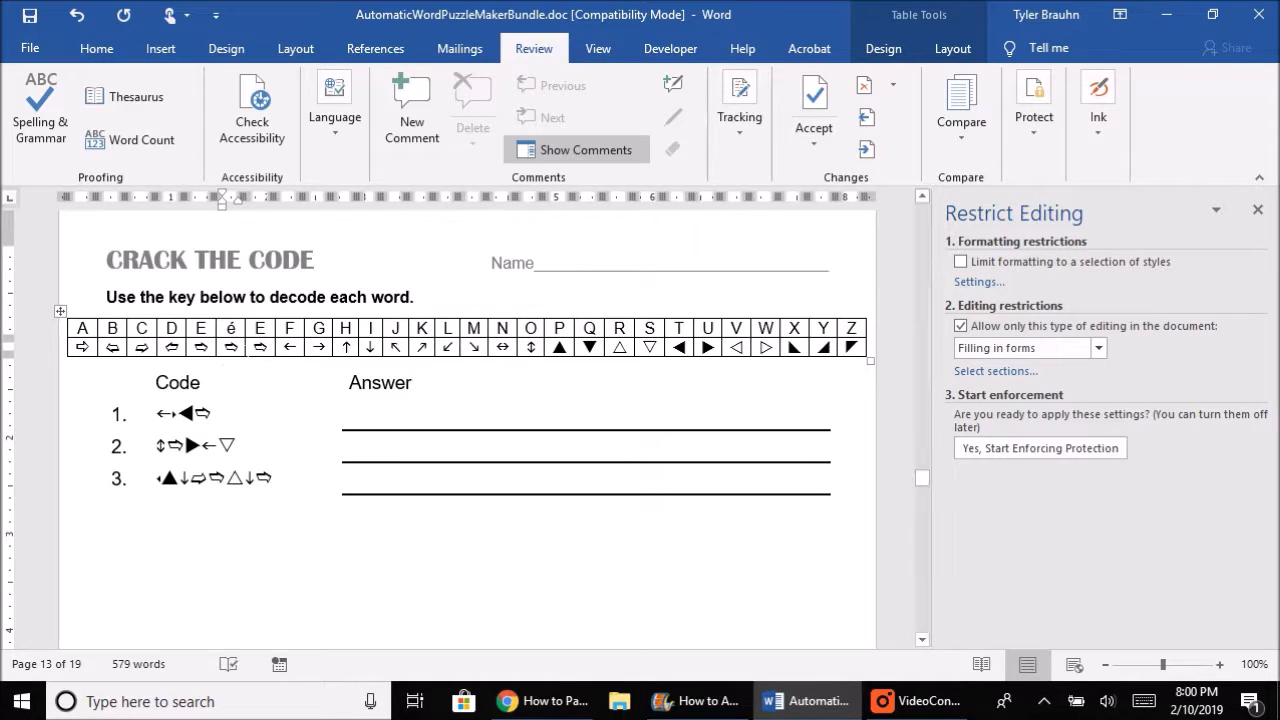
pyautogui.moveTo(254, 330); pyautogui.dragTo(275, 337)
pyautogui.write('ê')
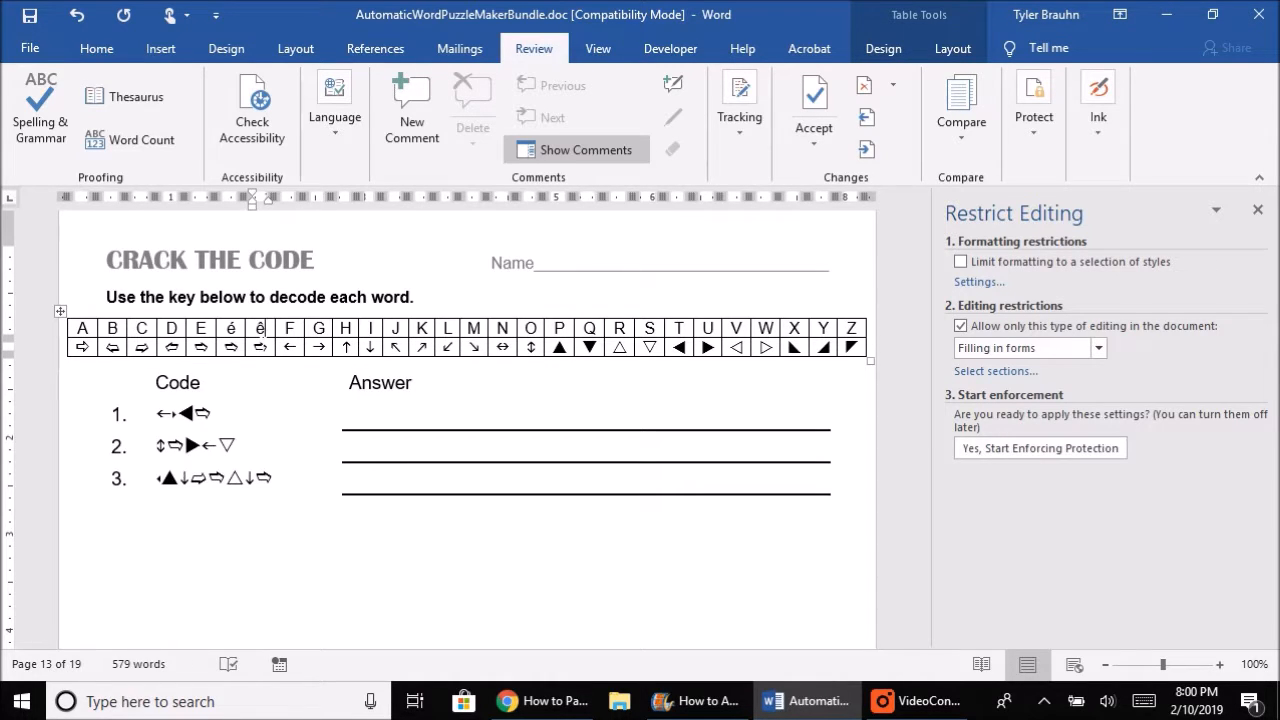
# - Replace the symbols beneath é and ê in the key with the symbol-font characters for é and ê
pyautogui.doubleClick(231, 346)
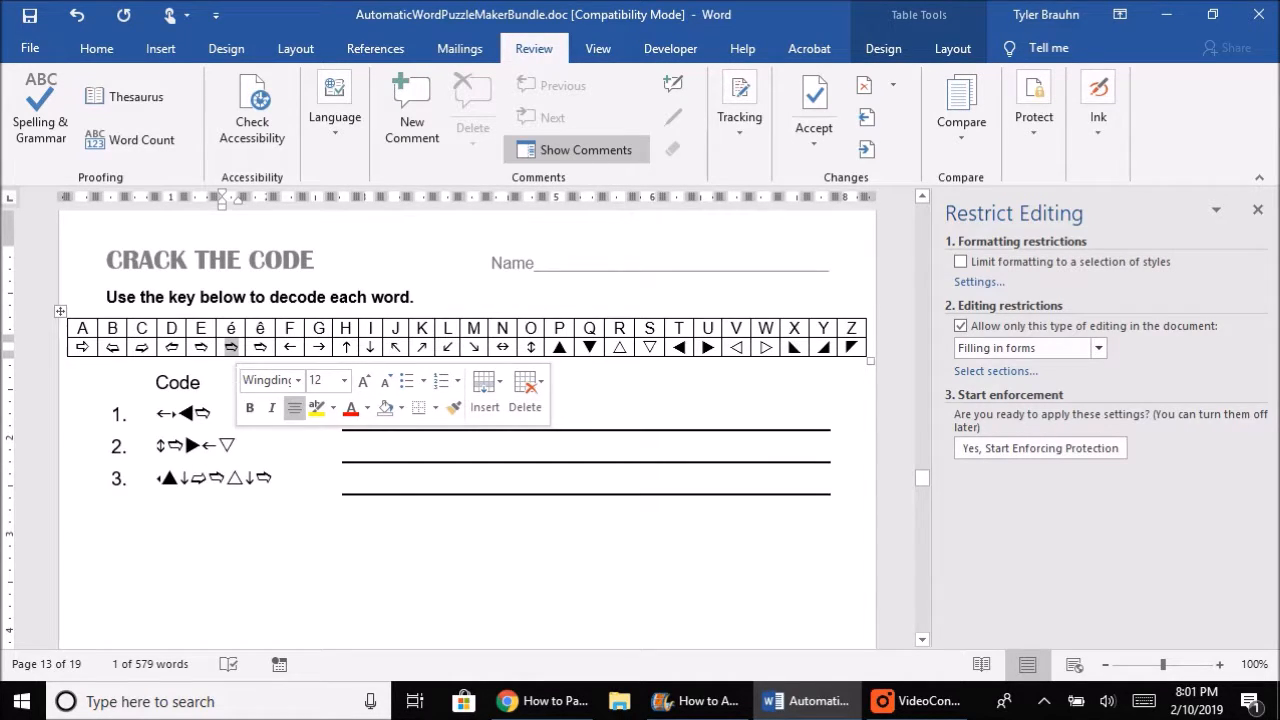
pyautogui.write('é')
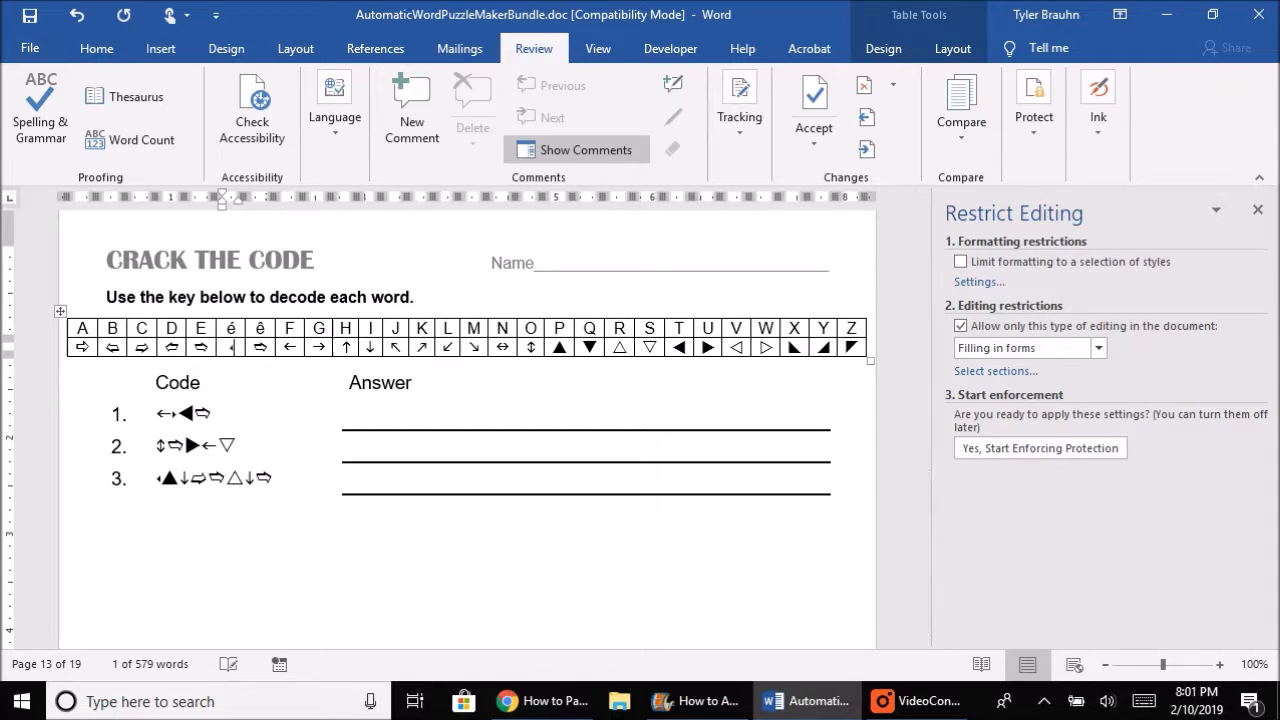
pyautogui.moveTo(252, 347); pyautogui.dragTo(275, 348)
pyautogui.write('ê')
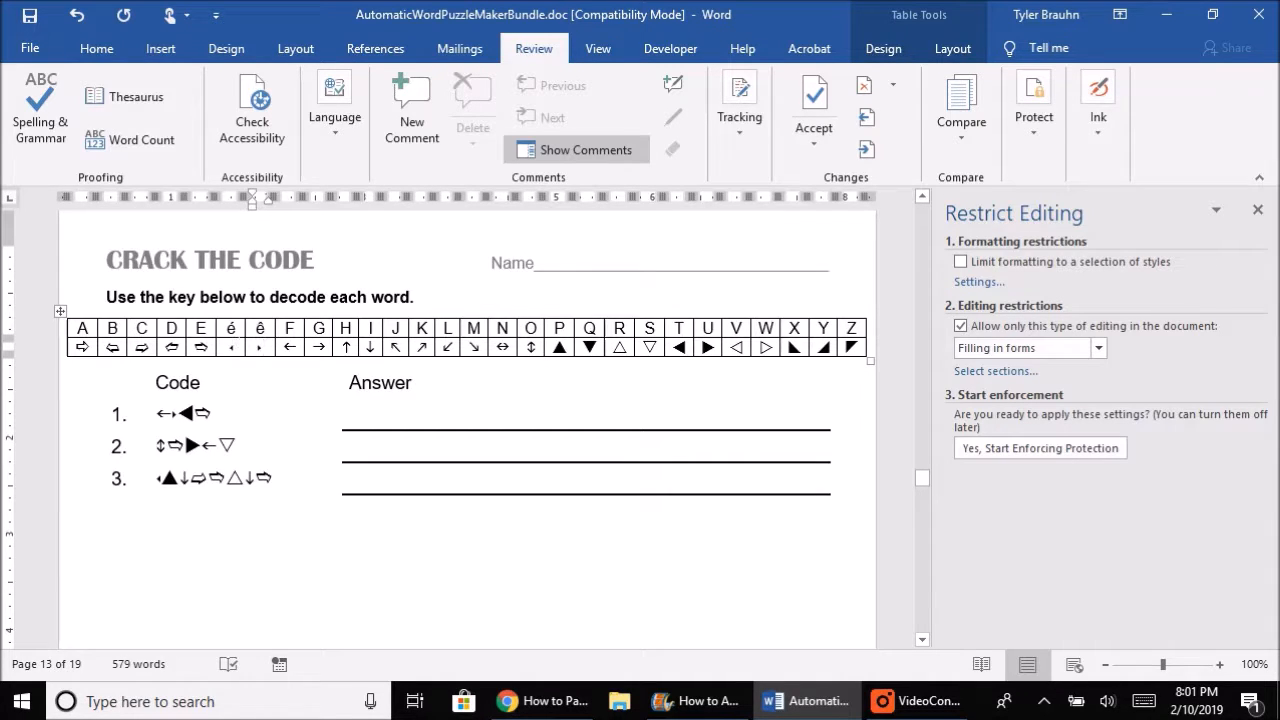
# - Change the é and ê headings in the key to uppercase
pyautogui.moveTo(232, 330); pyautogui.dragTo(260, 330)
pyautogui.click(95, 52)
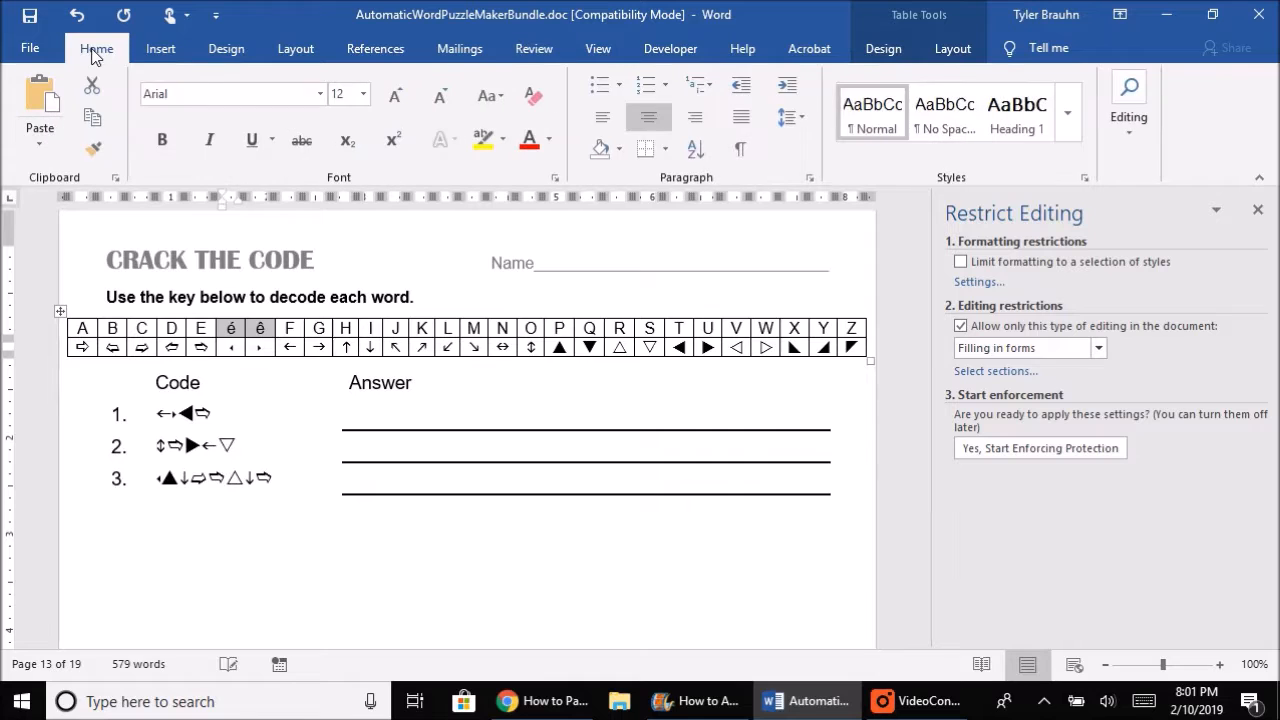
pyautogui.click(498, 98)
pyautogui.click(531, 174)
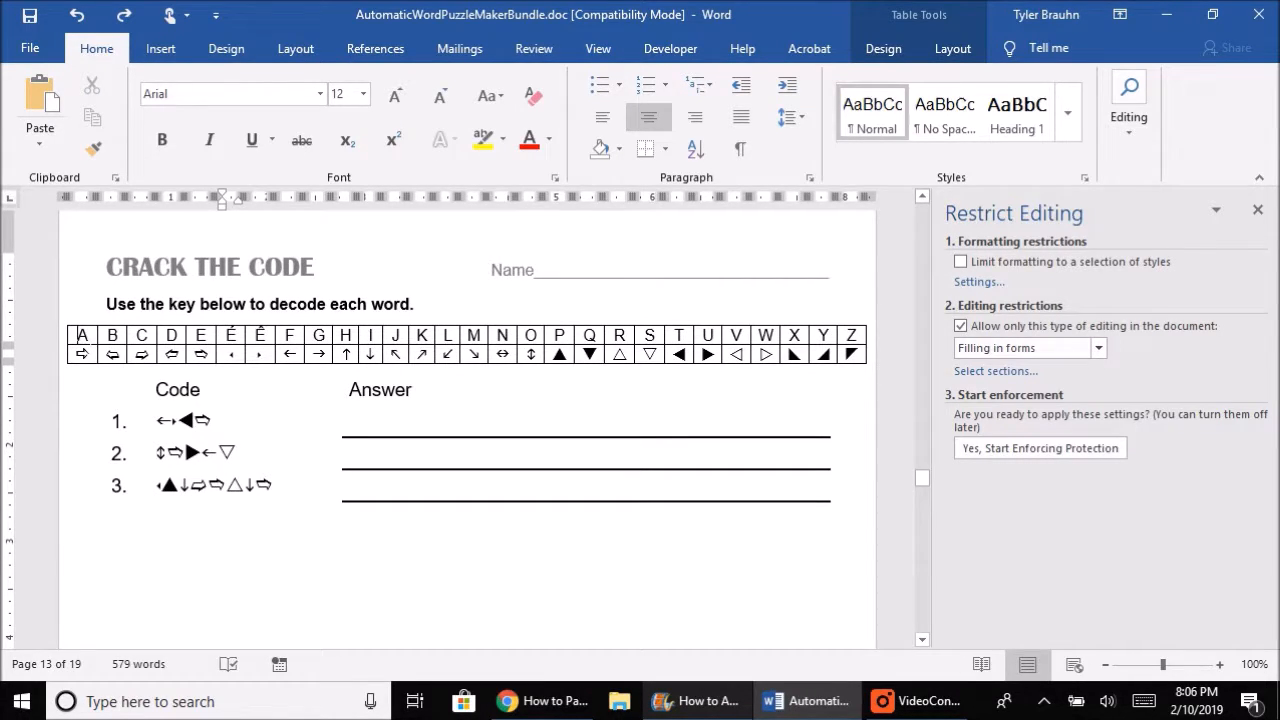
# - Reduce the column width of the entire Crack the Code key so the table fits within the page margins
pyautogui.moveTo(82, 336); pyautogui.dragTo(864, 362)
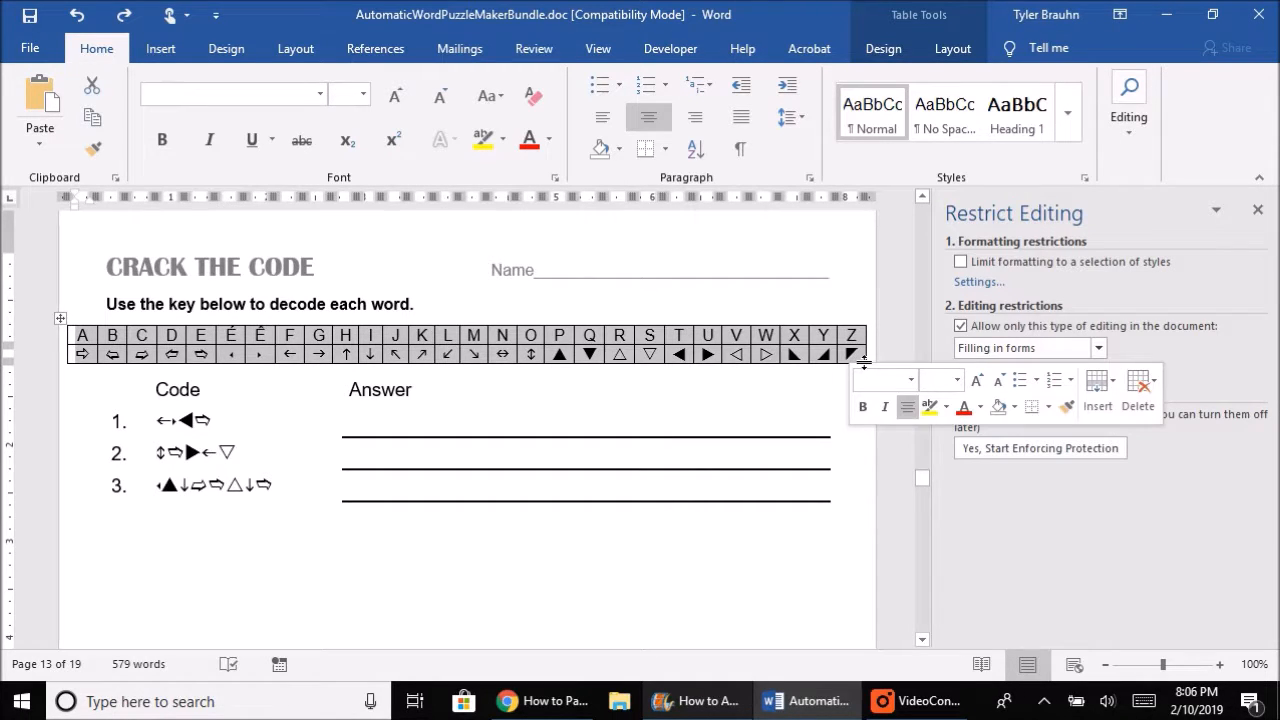
pyautogui.click(953, 49)
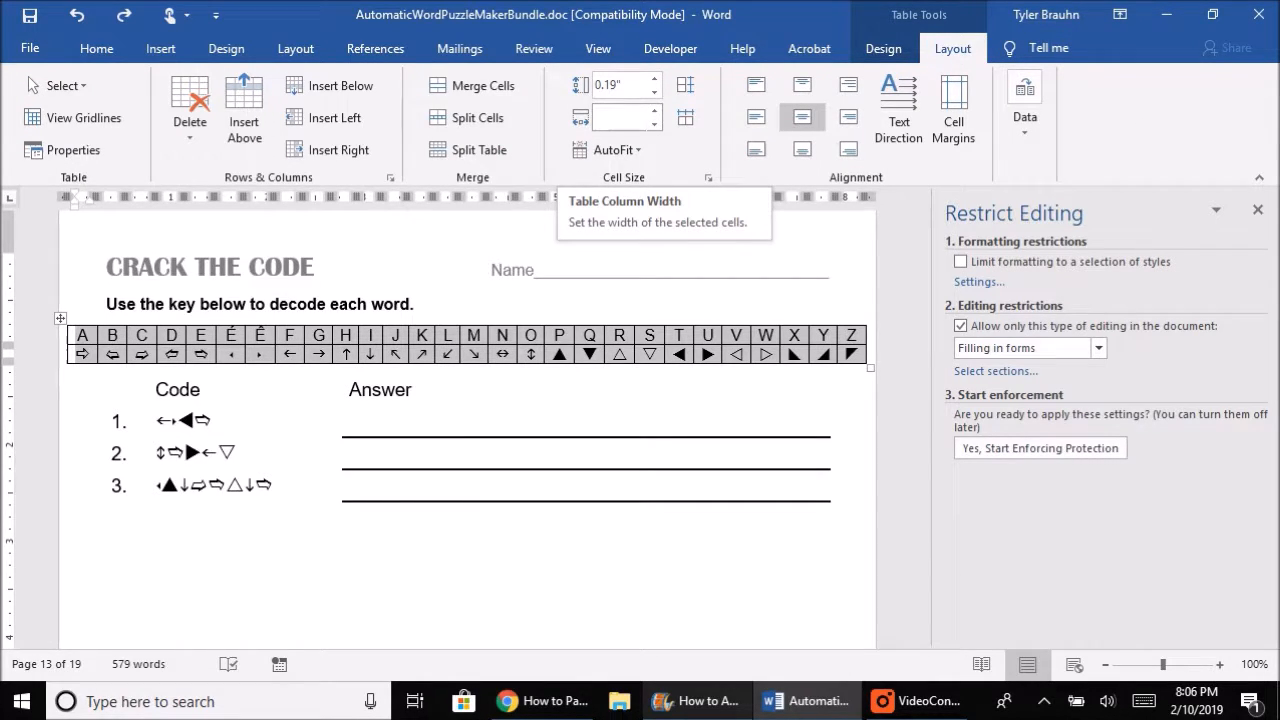
pyautogui.click(653, 124)
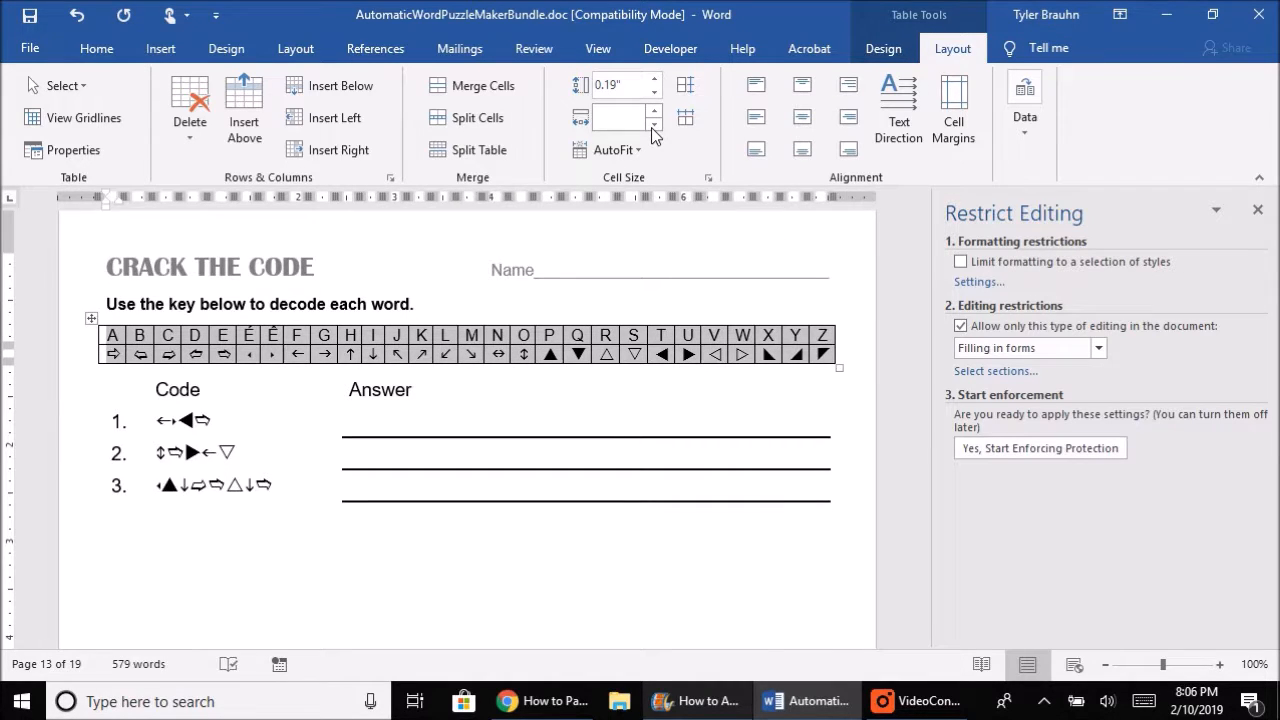